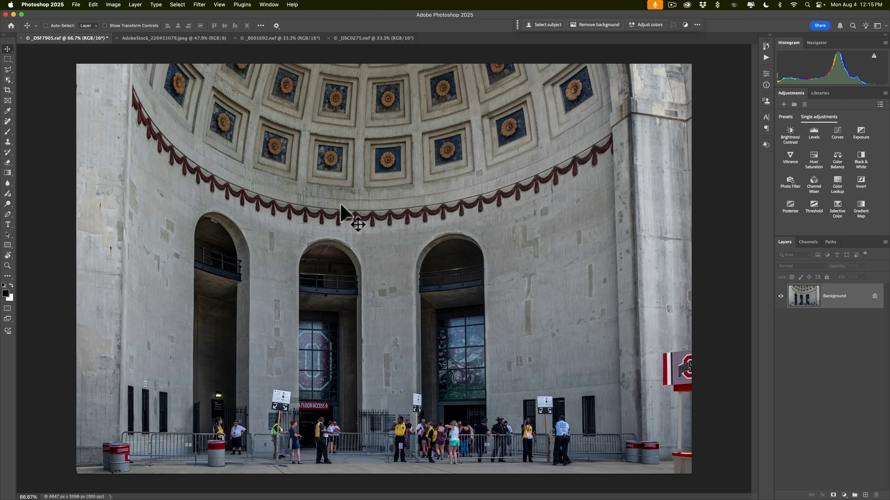
# Select the Remove tool from the healing-tools group, at brush size 175 with Generative AI off
pyautogui.press('j')
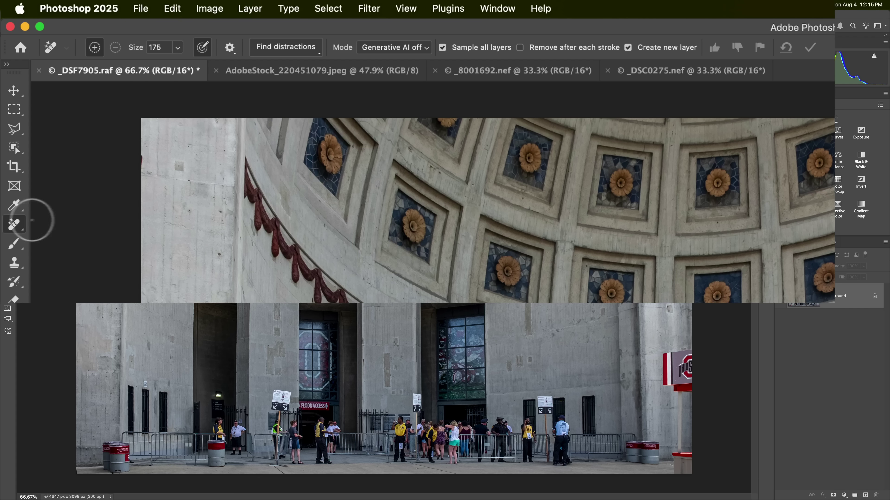
pyautogui.click(18, 227)
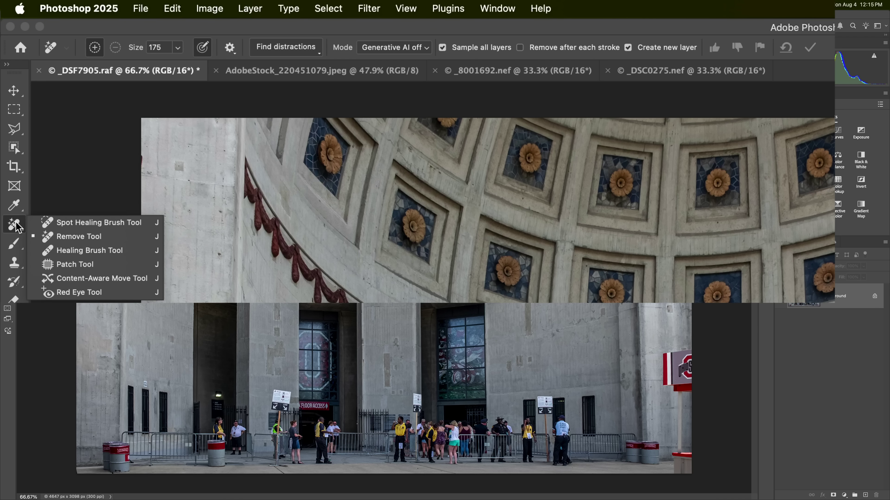
pyautogui.click(90, 238)
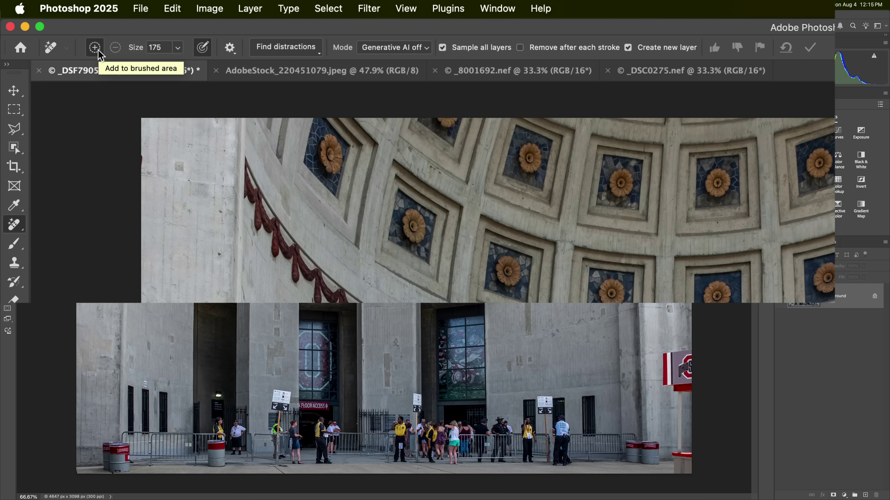
pyautogui.click(420, 52)
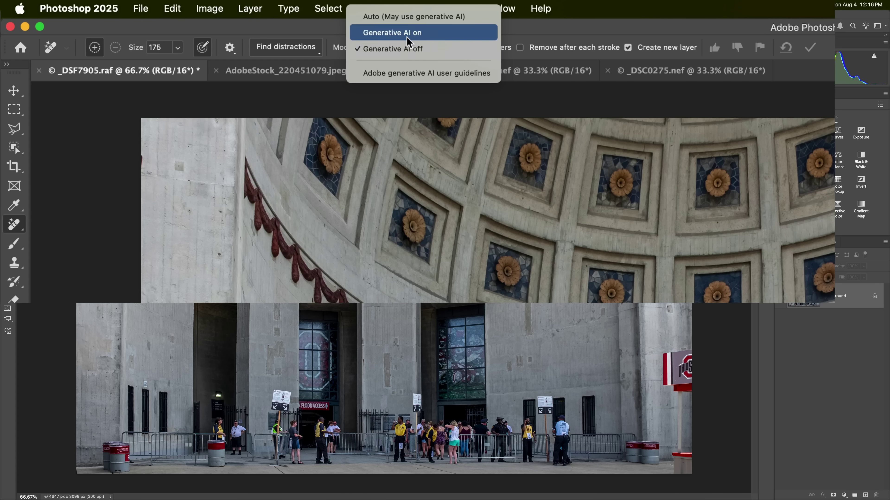
pyautogui.click(407, 53)
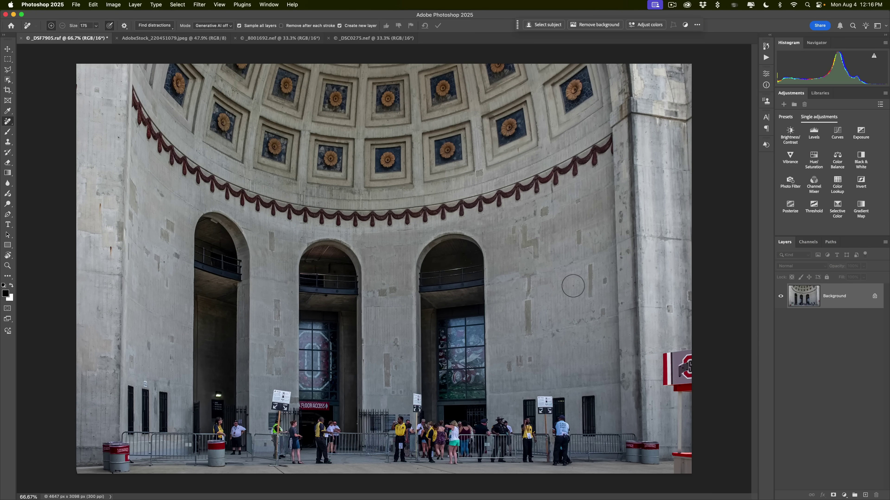
# Paint out the red Ohio State sign kiosk at the right edge with two applied strokes at brush size 175
pyautogui.press('[')
pyautogui.press('[')
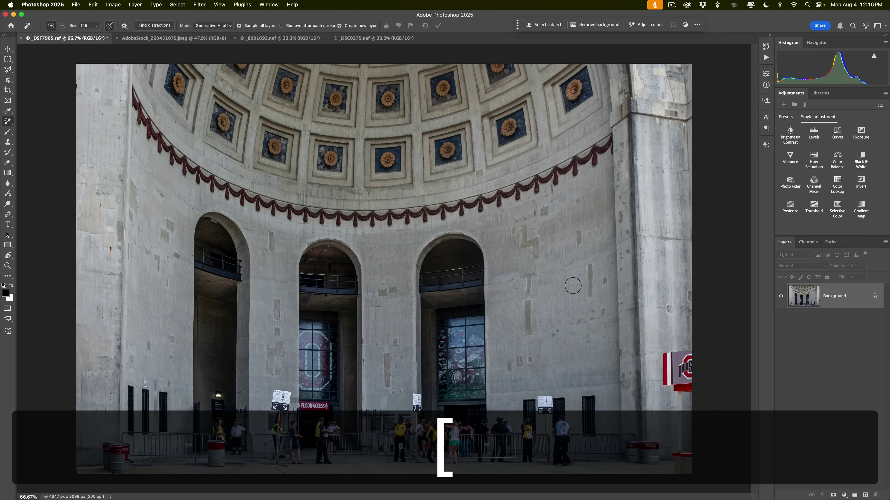
pyautogui.press(']')
pyautogui.press(']')
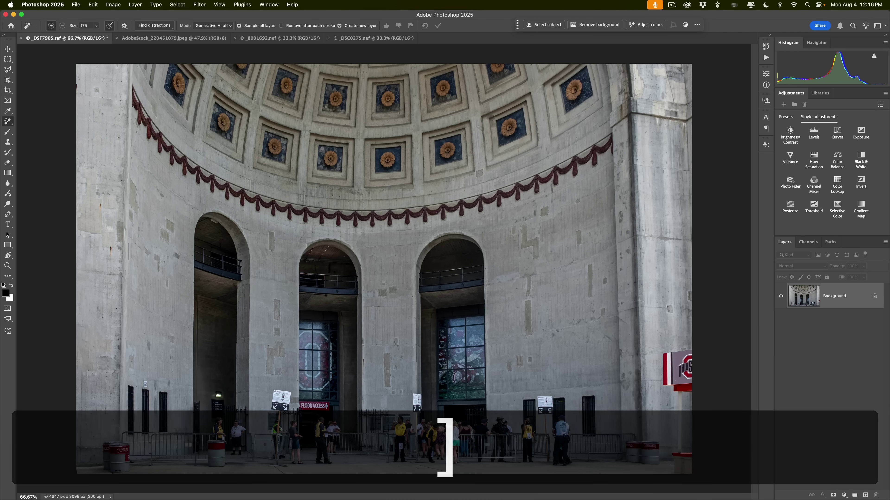
pyautogui.moveTo(692, 357)
pyautogui.mouseDown()
pyautogui.moveTo(680, 354)
pyautogui.moveTo(669, 383)
pyautogui.moveTo(681, 374)
pyautogui.moveTo(678, 466)
pyautogui.moveTo(687, 464)
pyautogui.moveTo(678, 469)
pyautogui.moveTo(676, 460)
pyautogui.mouseUp()
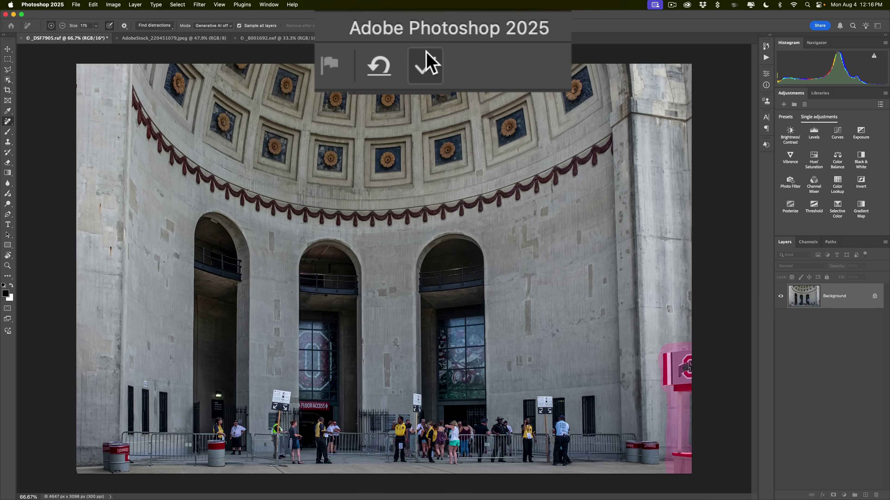
pyautogui.click(425, 60)
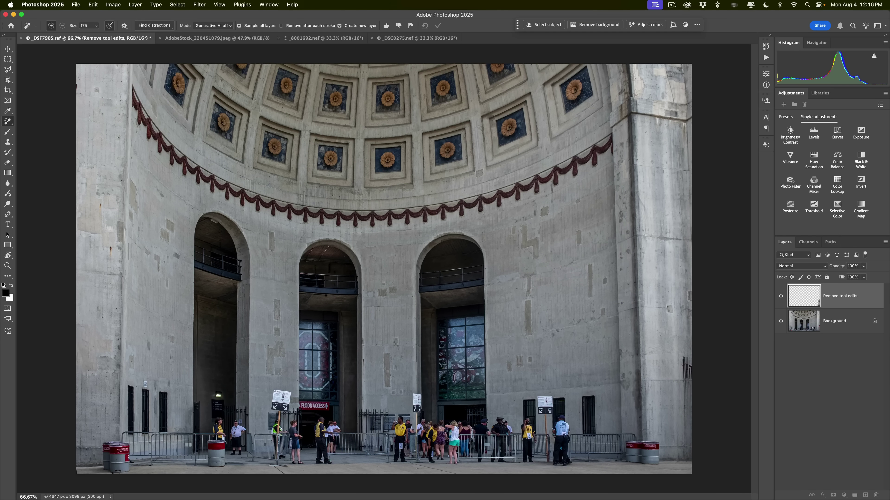
pyautogui.moveTo(684, 353); pyautogui.dragTo(687, 368)
pyautogui.click(438, 26)
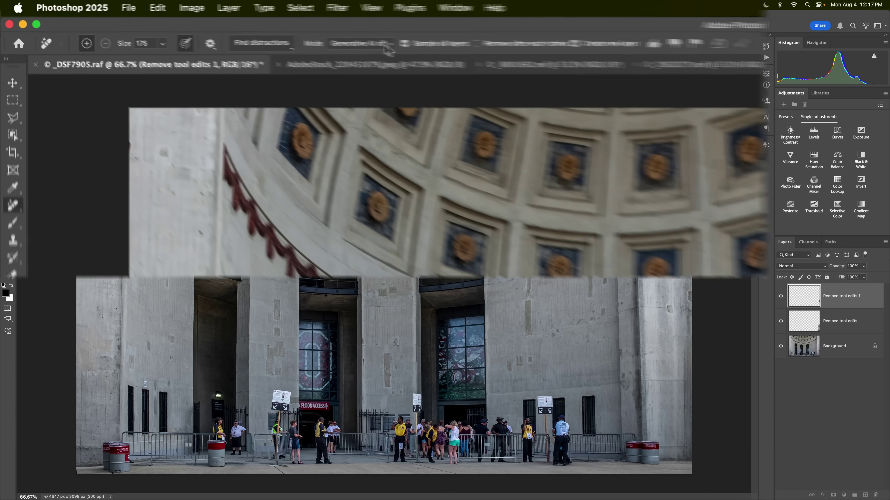
# Turn Generative AI on, then erase the barrier crowd using Find distractions > People
pyautogui.click(231, 25)
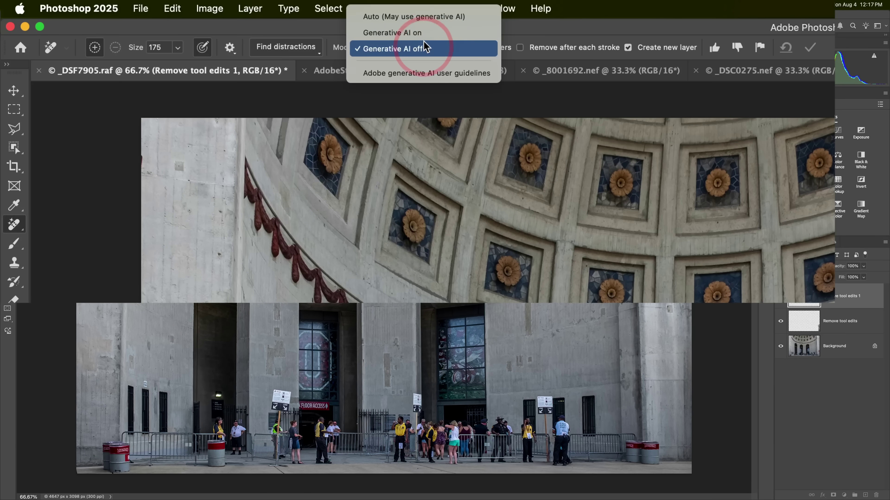
pyautogui.click(431, 32)
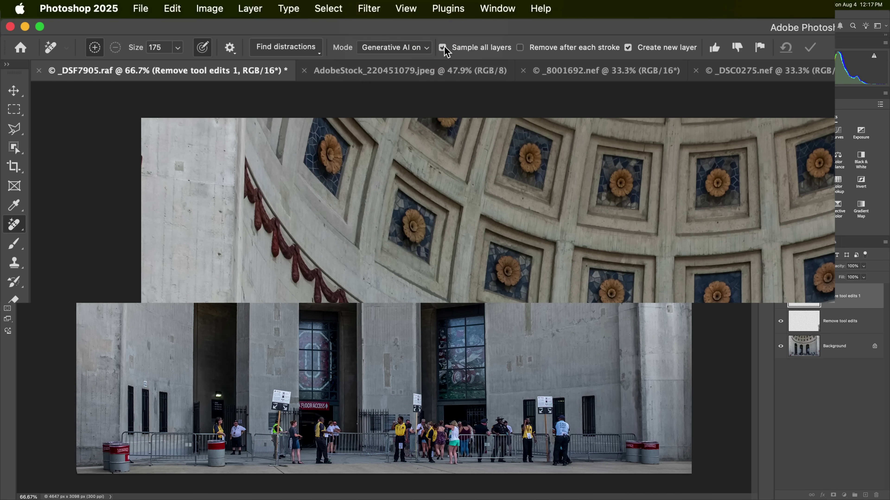
pyautogui.click(319, 52)
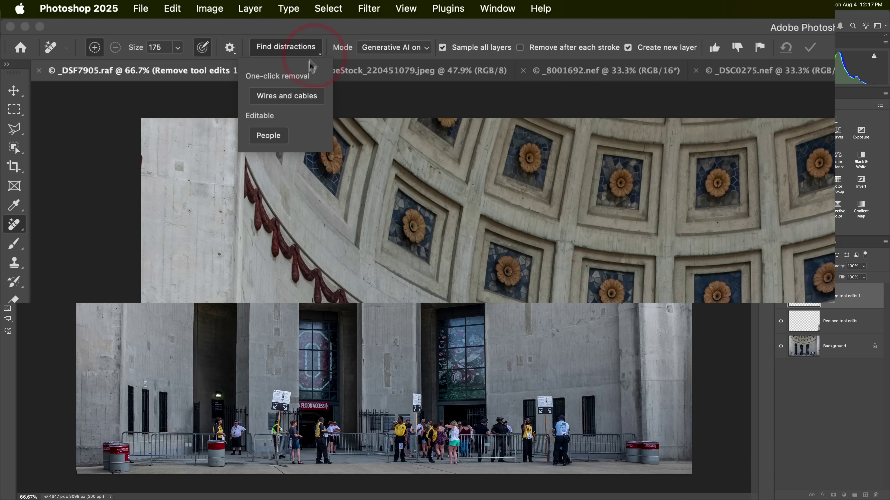
pyautogui.click(268, 136)
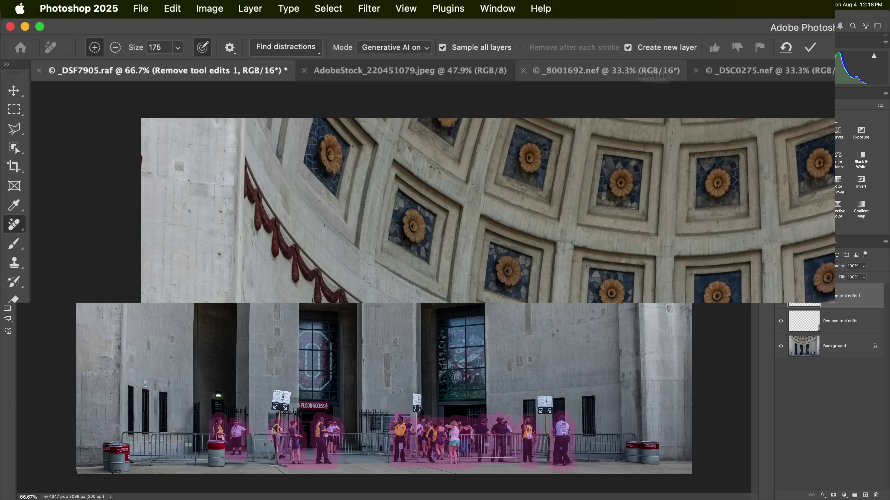
pyautogui.click(809, 48)
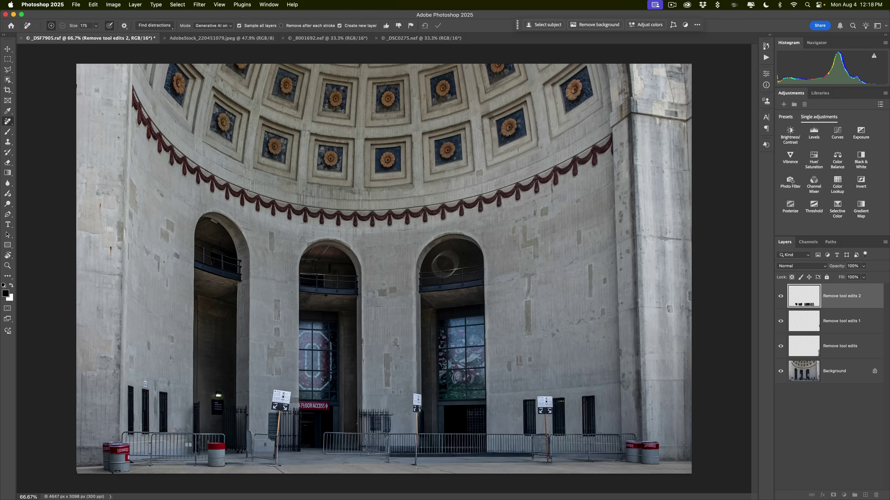
pyautogui.press('super')
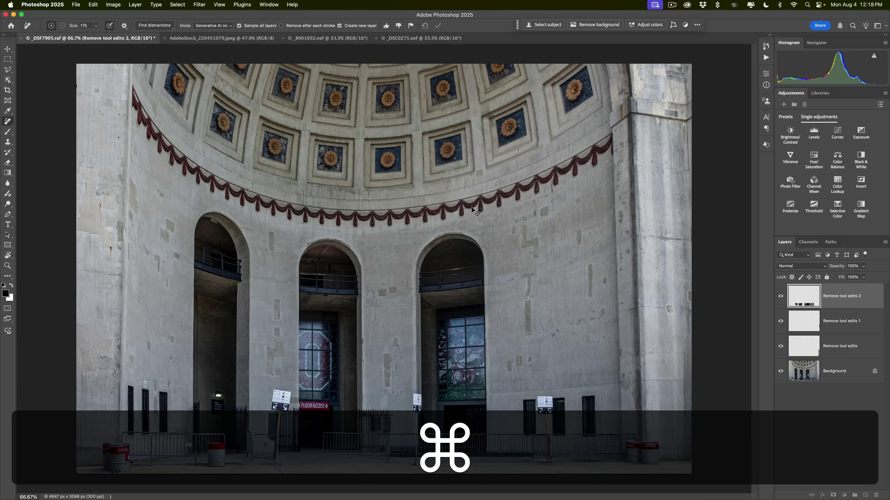
pyautogui.press('super+plus')
pyautogui.press('super+plus')
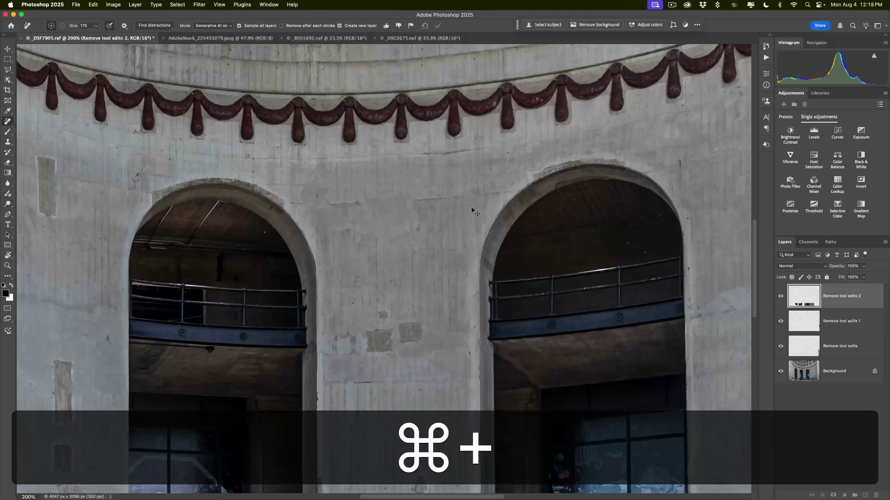
pyautogui.scroll(-15, 472, 208)
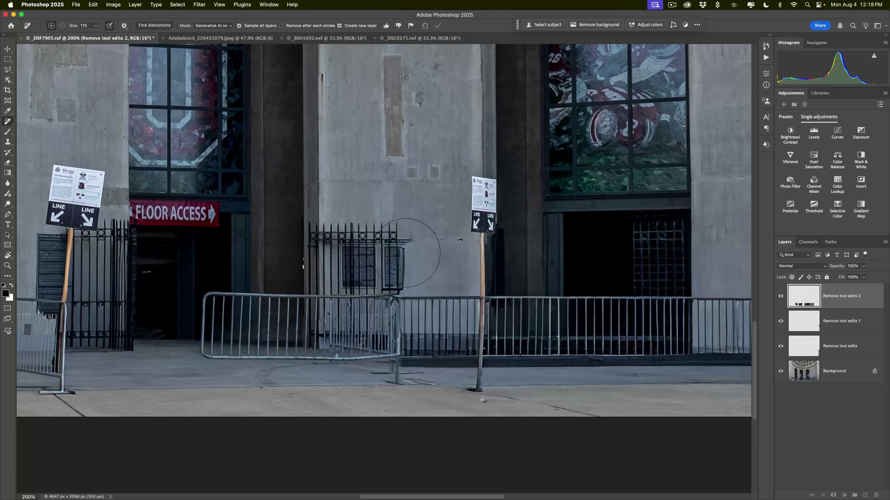
pyautogui.hscroll(10, 354, 298)
pyautogui.hscroll(10, 353, 298)
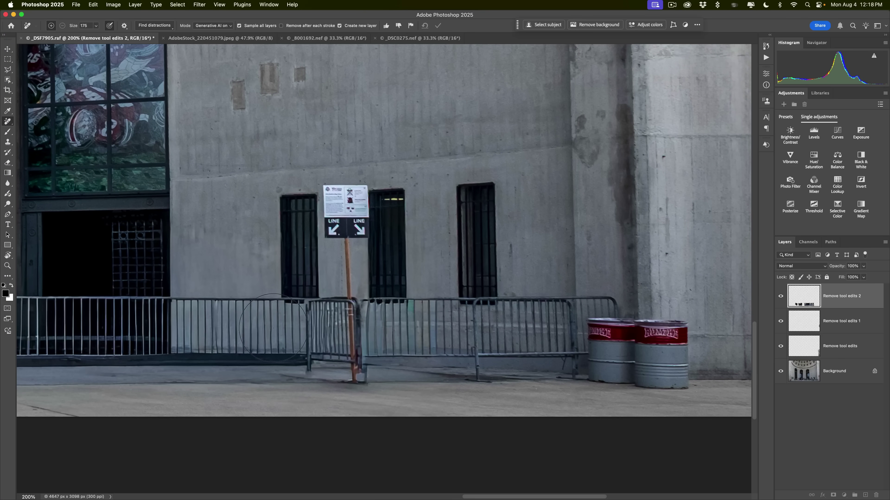
pyautogui.hscroll(-15, 427, 329)
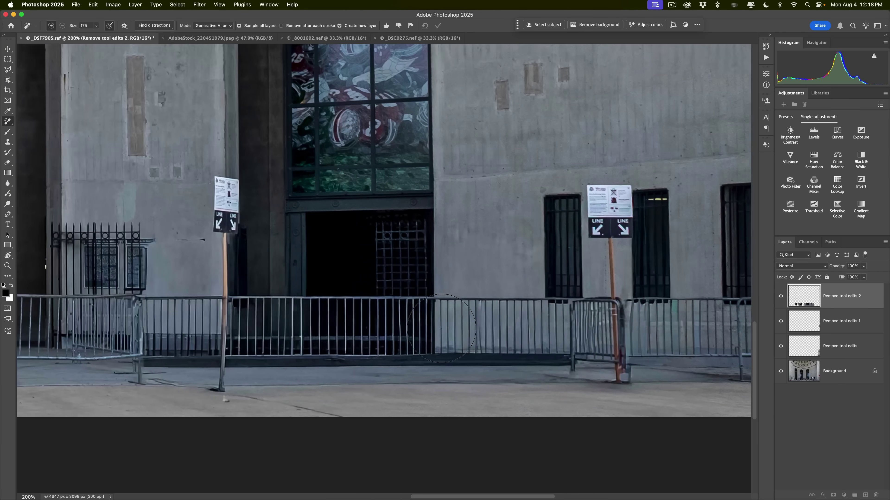
pyautogui.hscroll(-15, 441, 329)
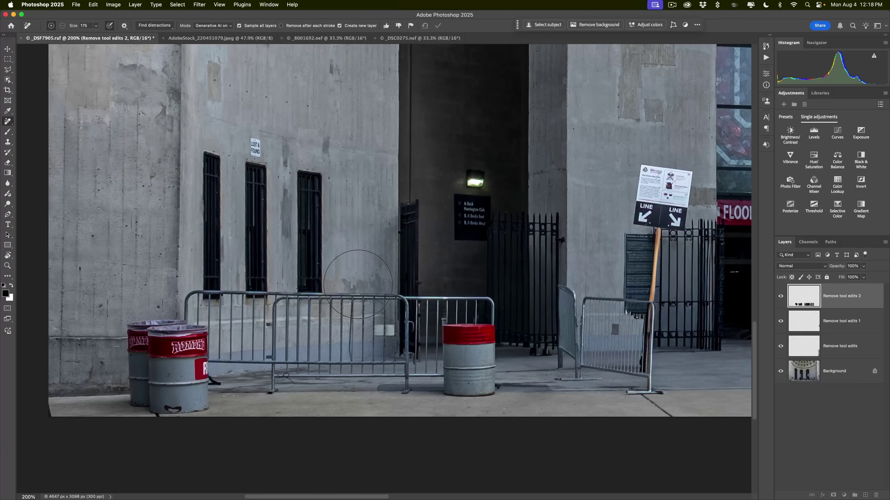
pyautogui.hscroll(5, 596, 308)
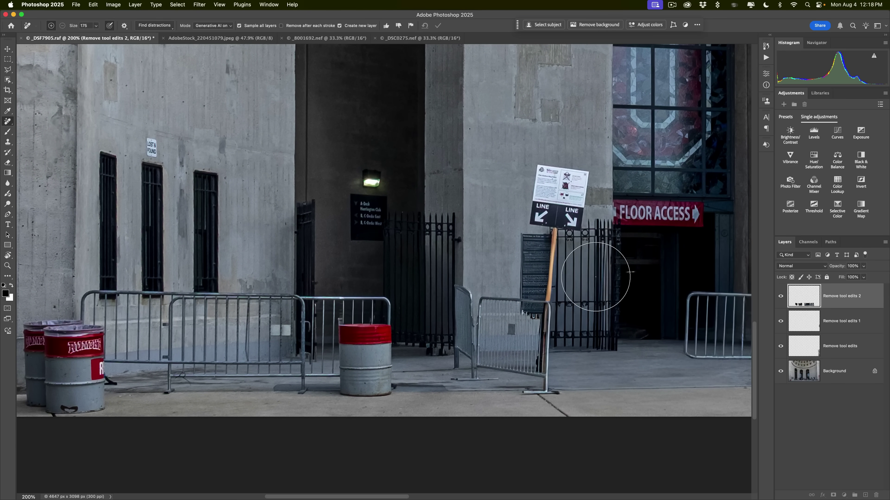
pyautogui.hscroll(20, 594, 275)
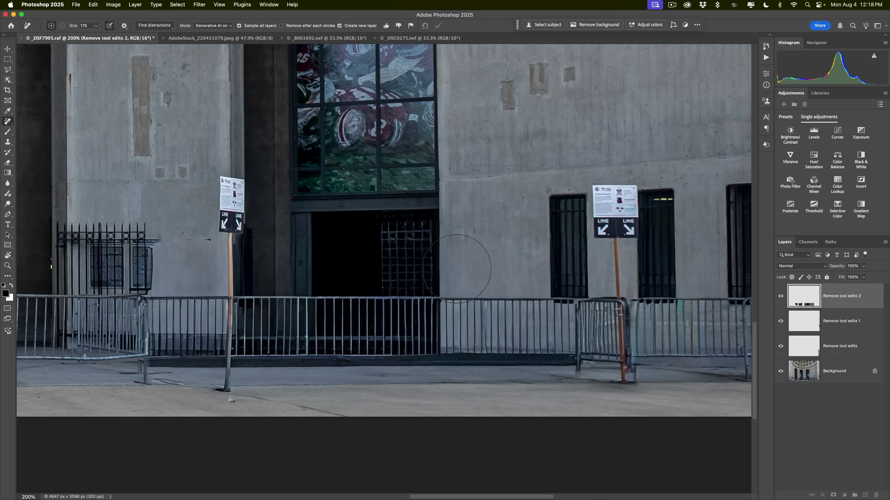
pyautogui.press('super+0')
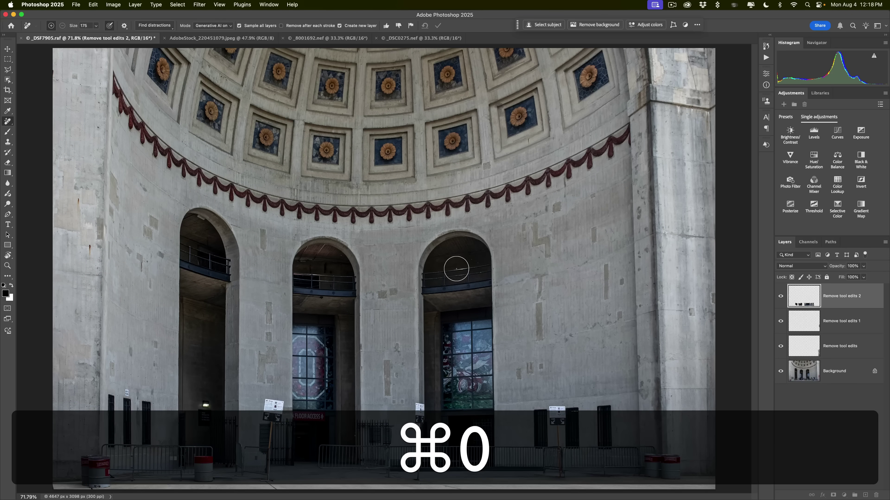
# Switch to the AdobeStock_220451079.jpeg street photo
pyautogui.click(206, 41)
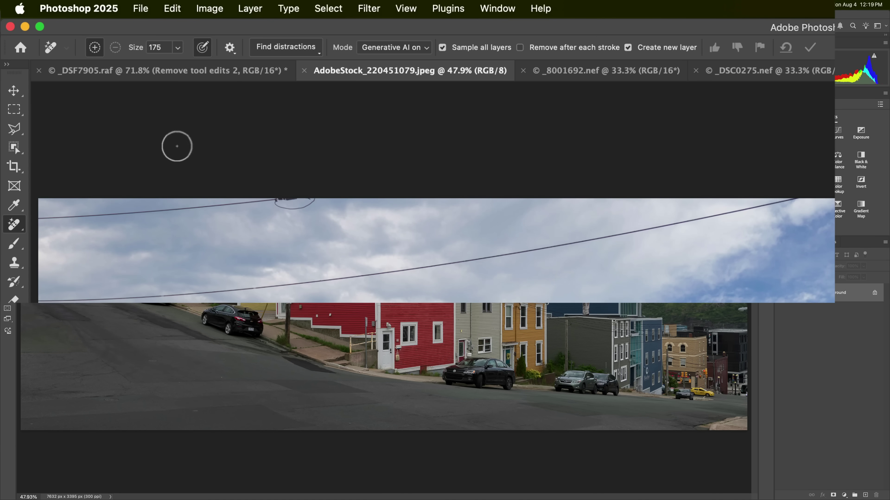
# Run Find distractions > Wires and cables on the street photo
pyautogui.click(313, 53)
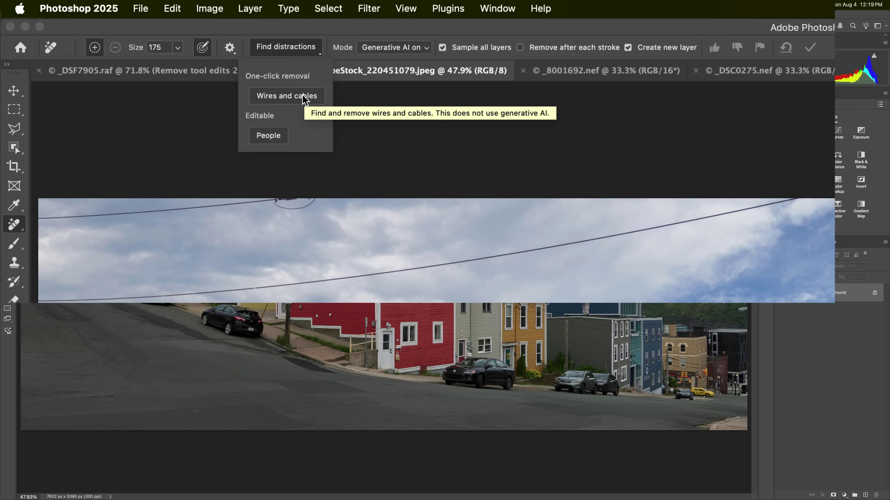
pyautogui.click(286, 95)
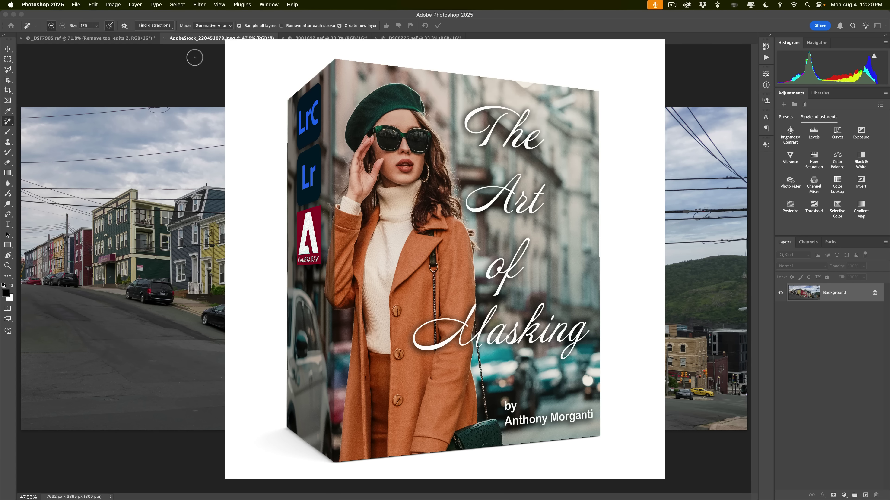
pyautogui.press('Return')
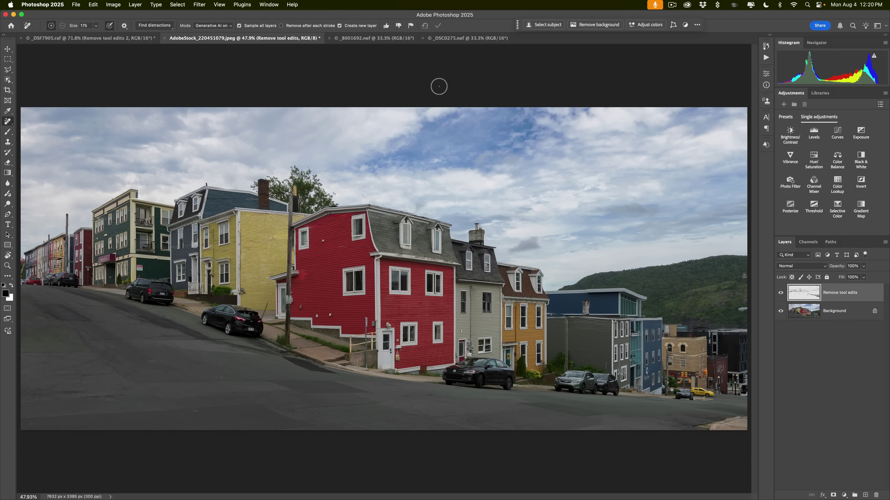
pyautogui.press('super+plus')
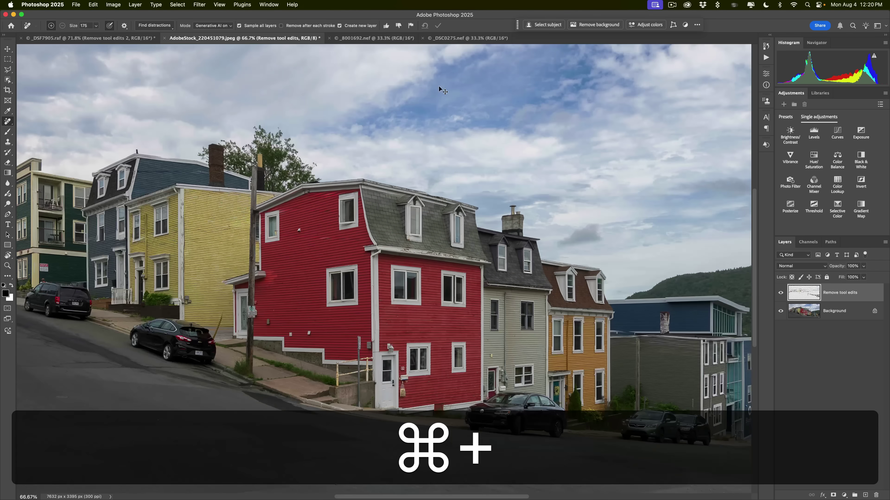
pyautogui.press('super+plus')
pyautogui.press('super+plus')
pyautogui.hscroll(-3, 150, 211)
pyautogui.scroll(2, 150, 211)
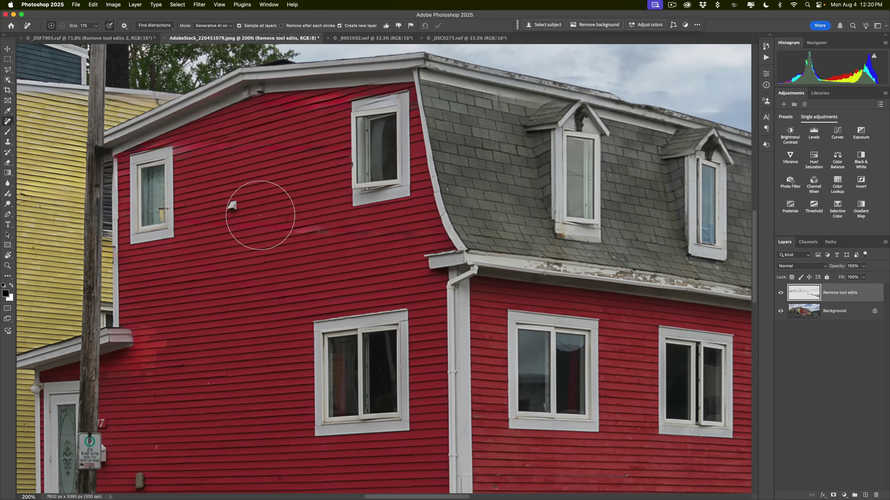
pyautogui.hscroll(15, 441, 238)
pyautogui.scroll(-4, 441, 238)
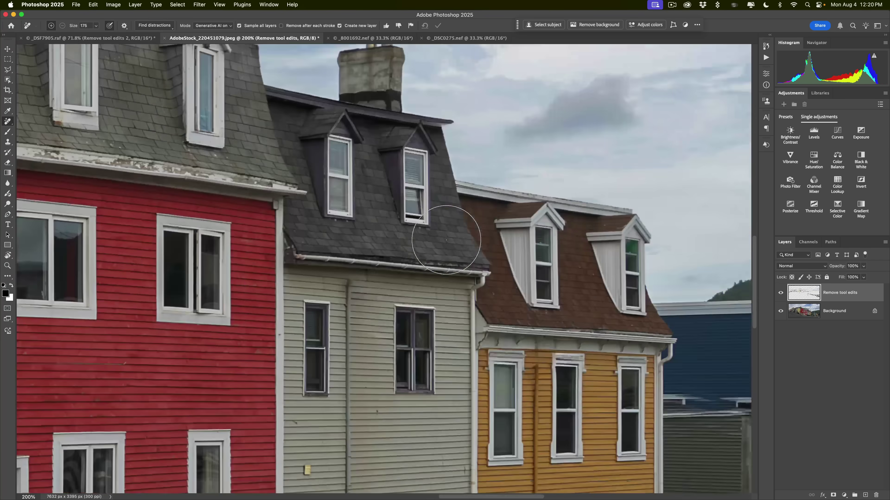
pyautogui.hscroll(10, 446, 240)
pyautogui.scroll(-5, 446, 240)
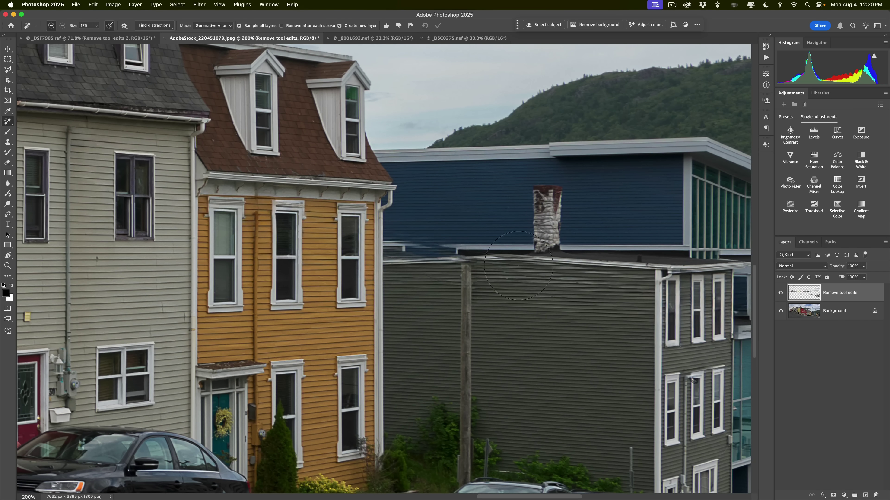
pyautogui.press('super')
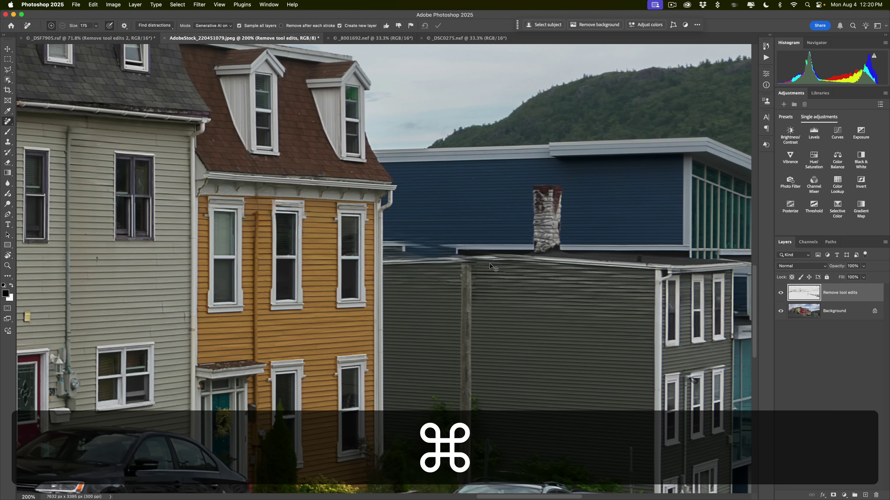
pyautogui.press('super+0')
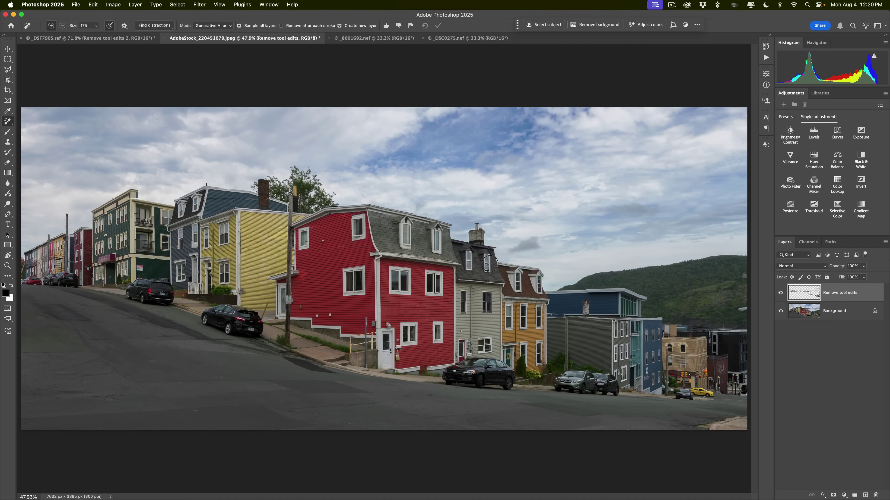
# Bring up the _8001692.nef park photo and auto-mask all people with Find distractions > People
pyautogui.click(356, 38)
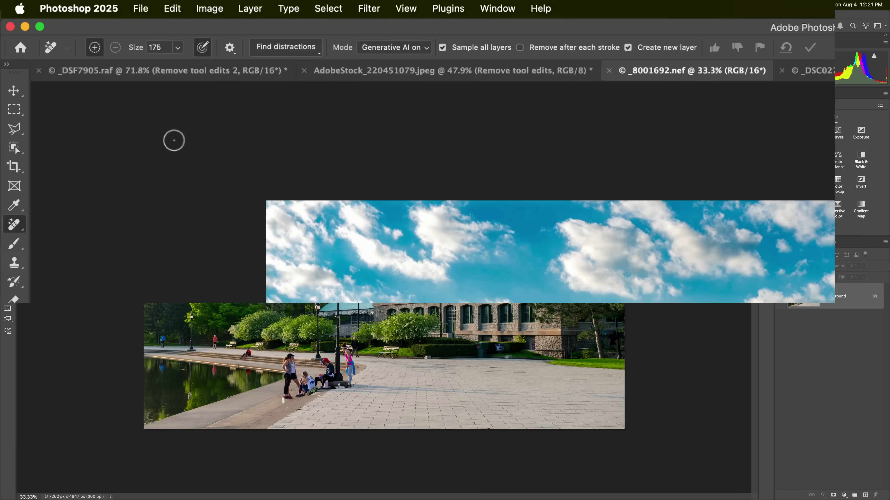
pyautogui.click(310, 53)
pyautogui.click(275, 140)
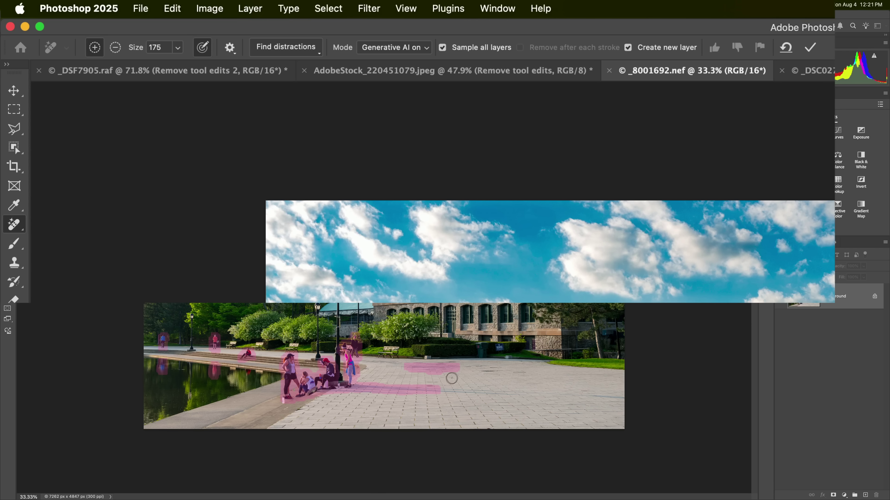
# Add the plaza shadows to the removal area, trim the excess stroke, and apply the removal
pyautogui.moveTo(408, 365)
pyautogui.mouseDown()
pyautogui.moveTo(456, 368)
pyautogui.moveTo(427, 367)
pyautogui.moveTo(440, 369)
pyautogui.mouseUp()
pyautogui.click(115, 49)
pyautogui.moveTo(405, 366); pyautogui.dragTo(450, 369)
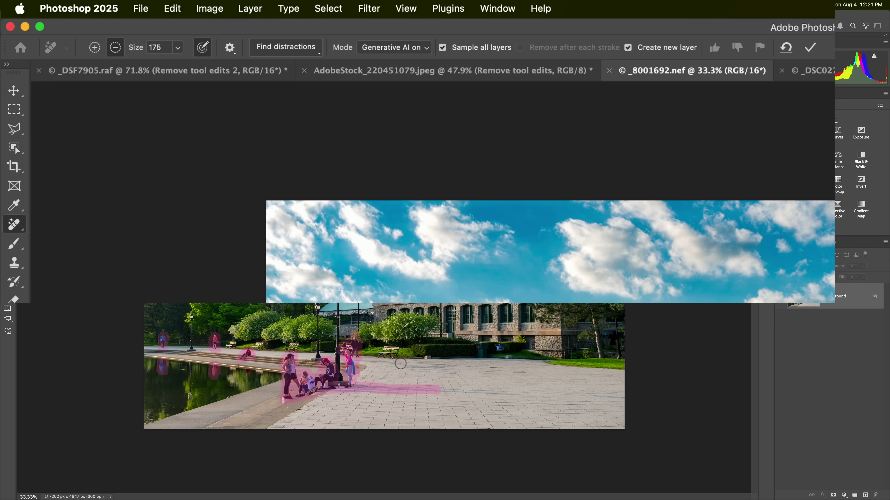
pyautogui.click(361, 176)
pyautogui.click(811, 48)
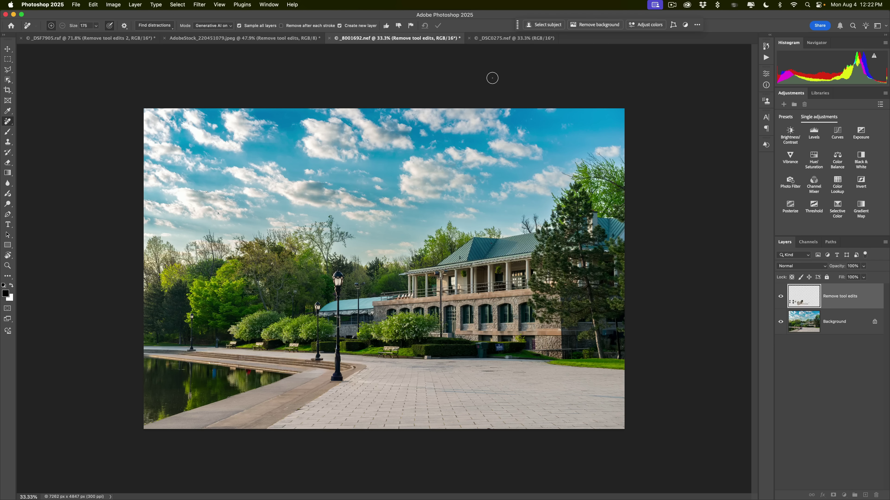
pyautogui.press('super')
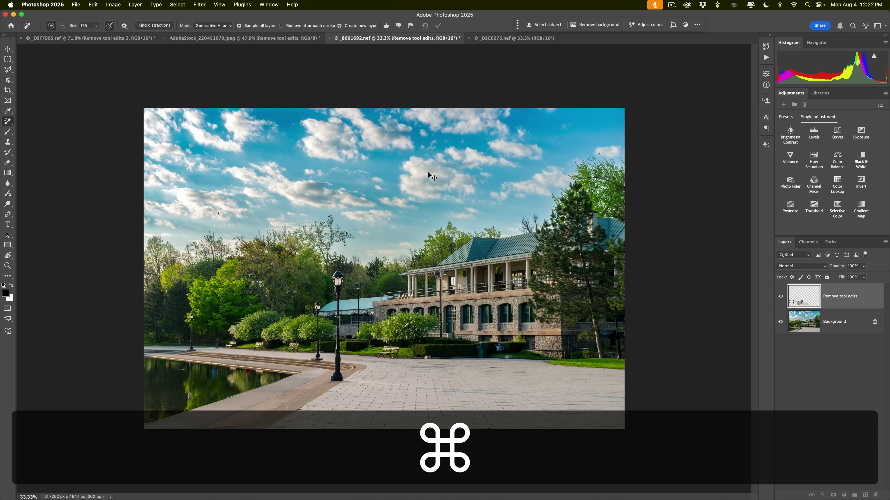
pyautogui.press('super+plus')
pyautogui.press('super+plus')
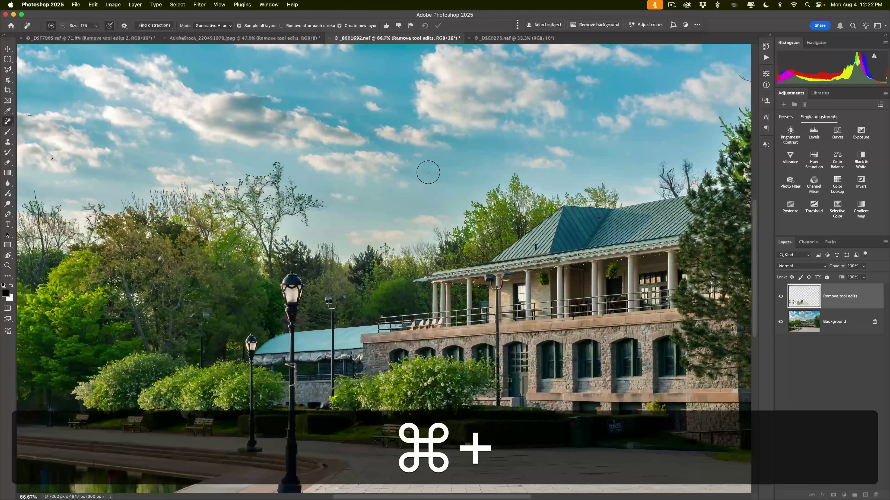
pyautogui.scroll(-5, 428, 172)
pyautogui.hscroll(-3, 428, 172)
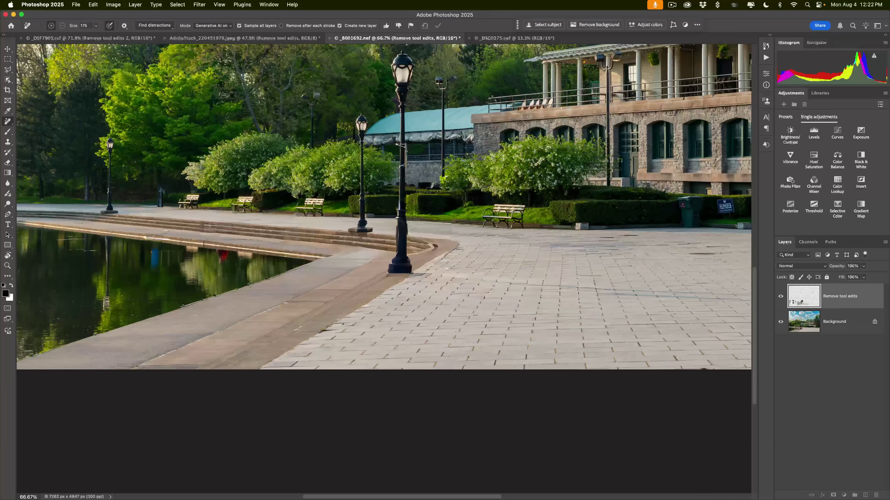
pyautogui.hscroll(-1, 428, 172)
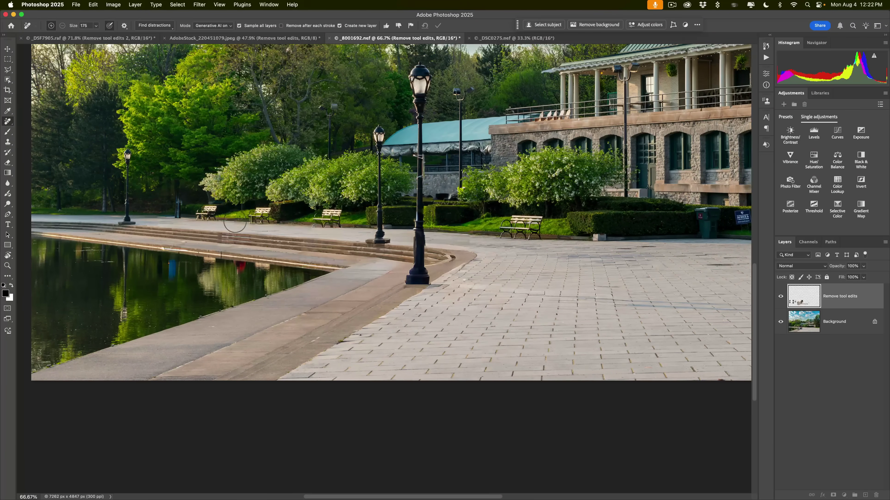
pyautogui.hscroll(7, 428, 172)
pyautogui.scroll(-1, 235, 221)
pyautogui.hscroll(1, 235, 221)
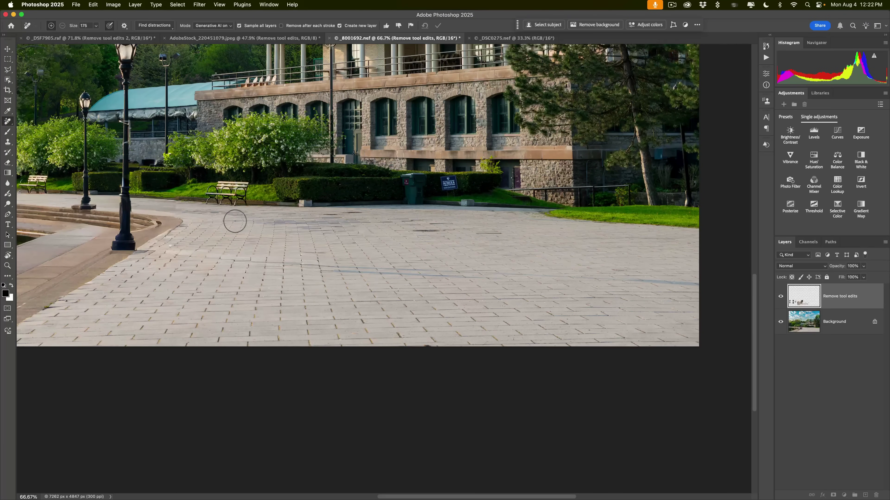
pyautogui.press('super+0')
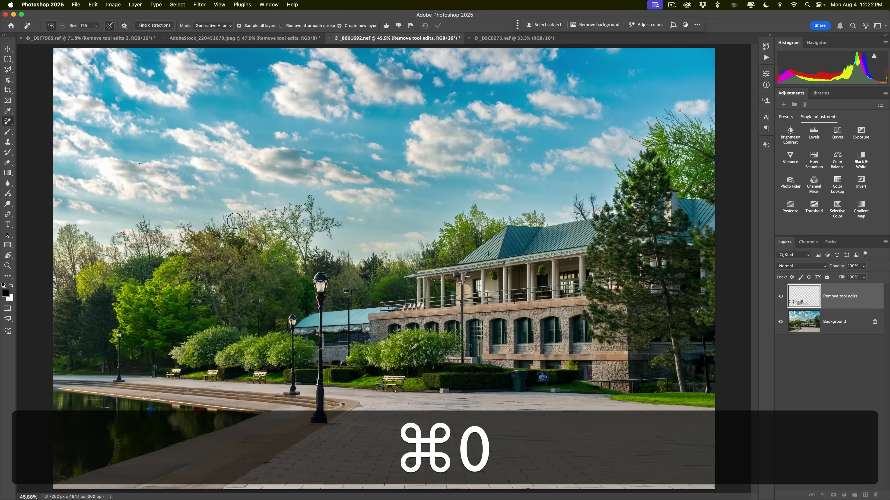
# Switch to the _DSC0275.nef waterfall photo and test a Remove stroke over one visitor
pyautogui.click(500, 40)
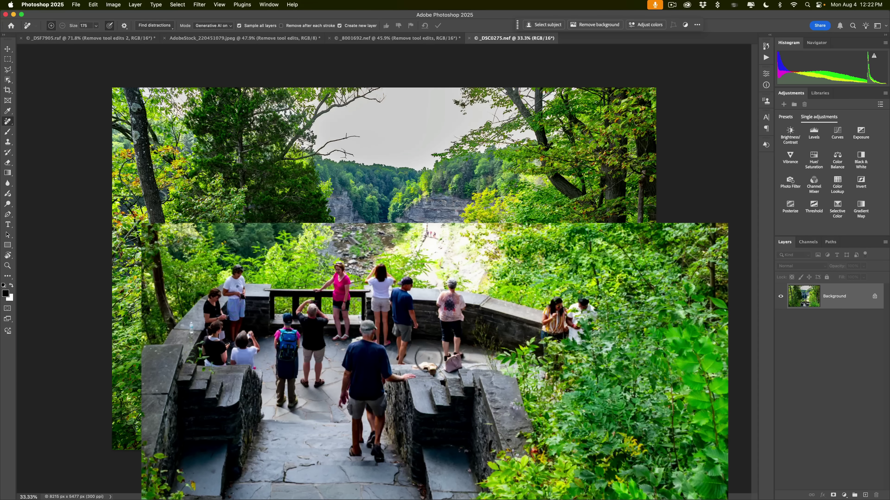
pyautogui.moveTo(426, 317); pyautogui.dragTo(455, 317)
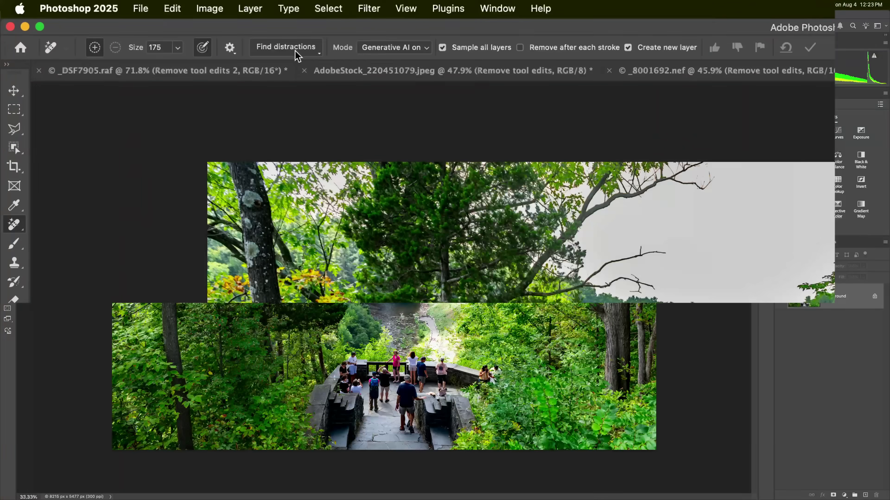
# Auto-mask all the overlook visitors with Find distractions > People
pyautogui.click(161, 27)
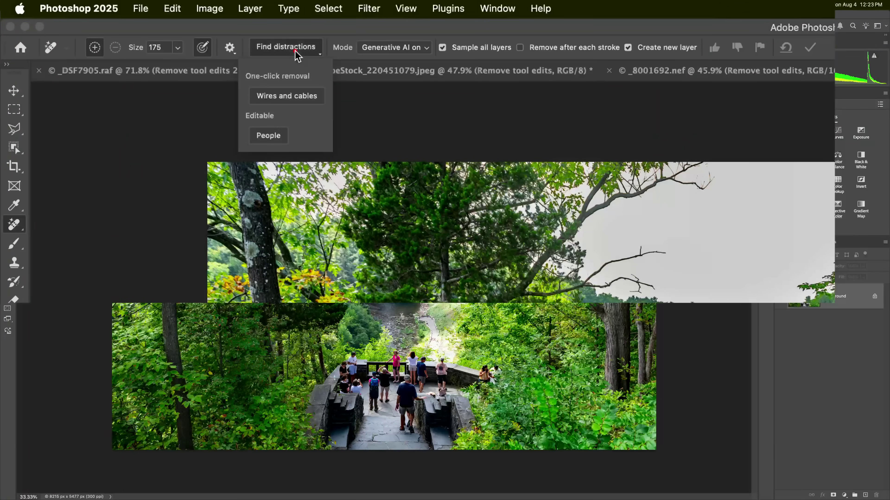
pyautogui.click(276, 136)
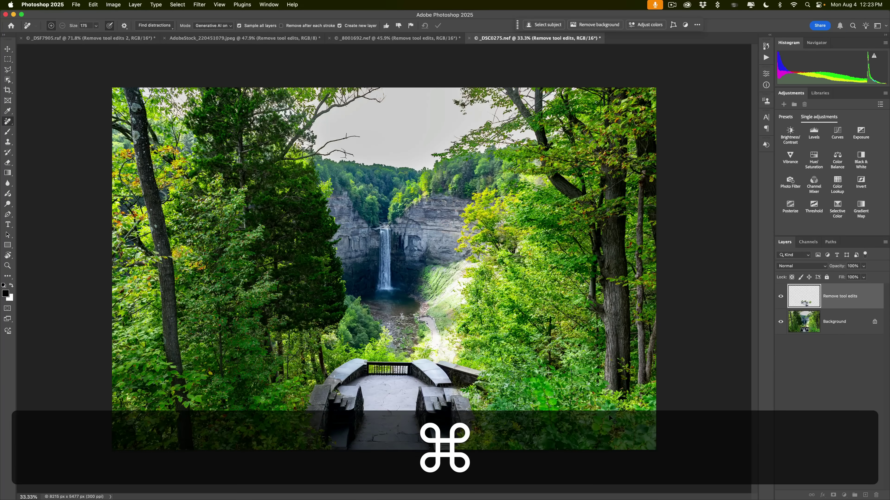
# Zoom in to inspect the cleaned overlook, fit it to screen, then undo the removal
pyautogui.press('super+equal')
pyautogui.press('super+equal')
pyautogui.scroll(-5, 461, 327)
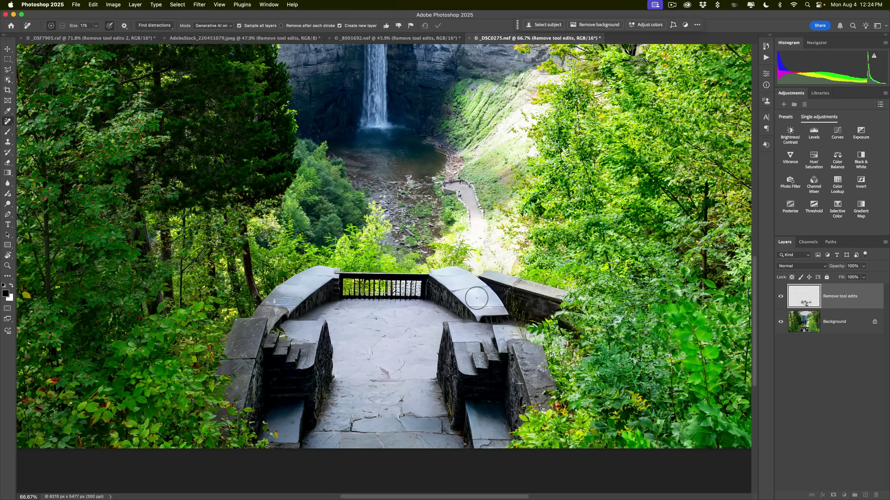
pyautogui.press('super+0')
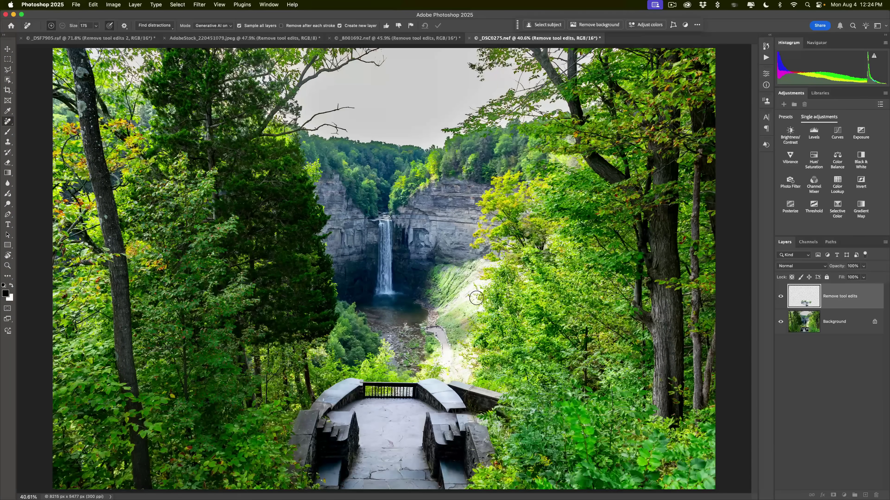
pyautogui.press('super')
pyautogui.press('super+z')
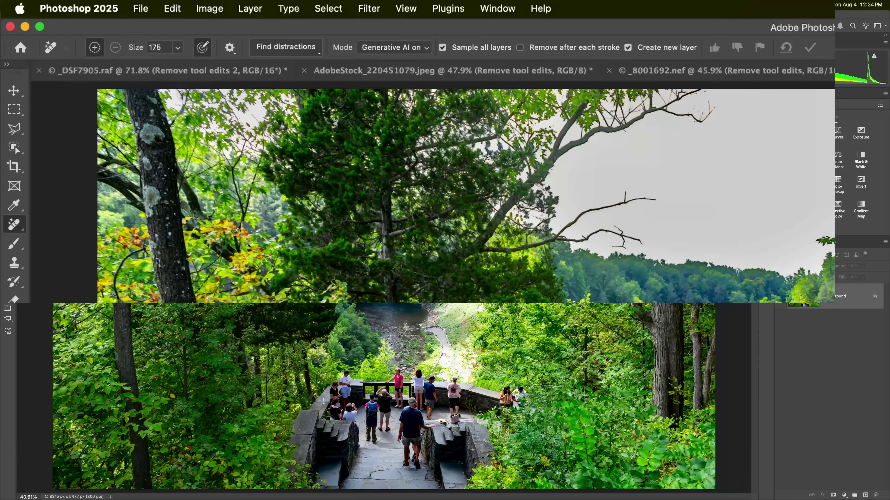
# Mask the visitors again with Find distractions > People and apply the removal
pyautogui.click(314, 46)
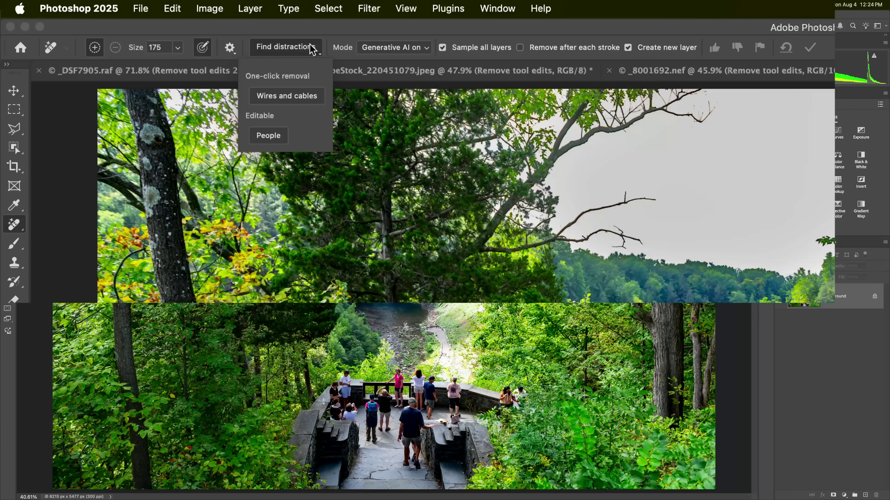
pyautogui.click(271, 137)
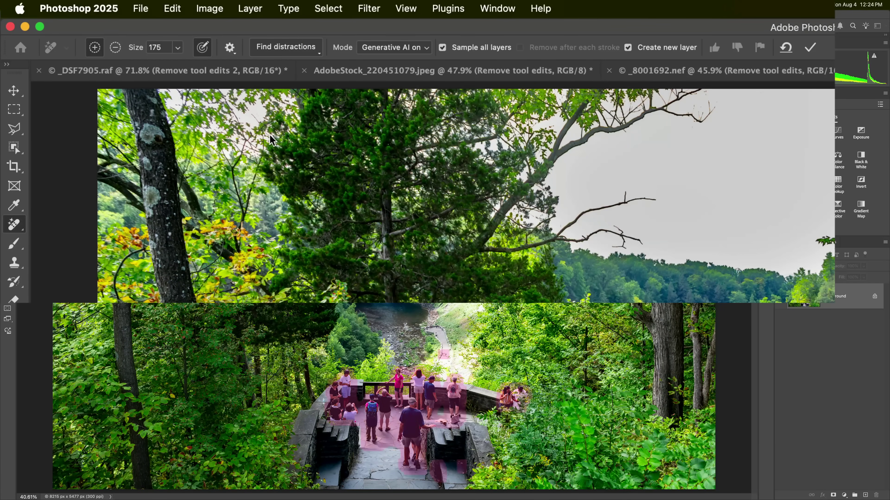
pyautogui.click(811, 49)
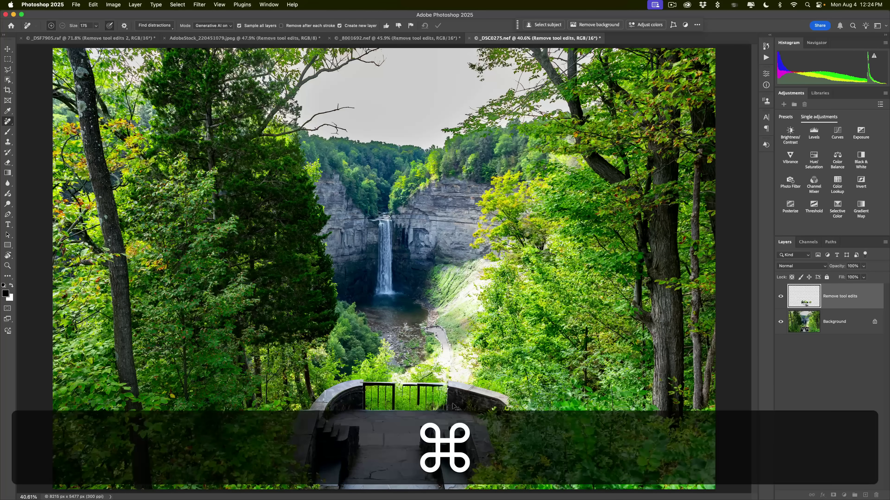
# Undo the previous removal, then re-mask all visitors via Find distractions > People and commit
pyautogui.press('super+z')
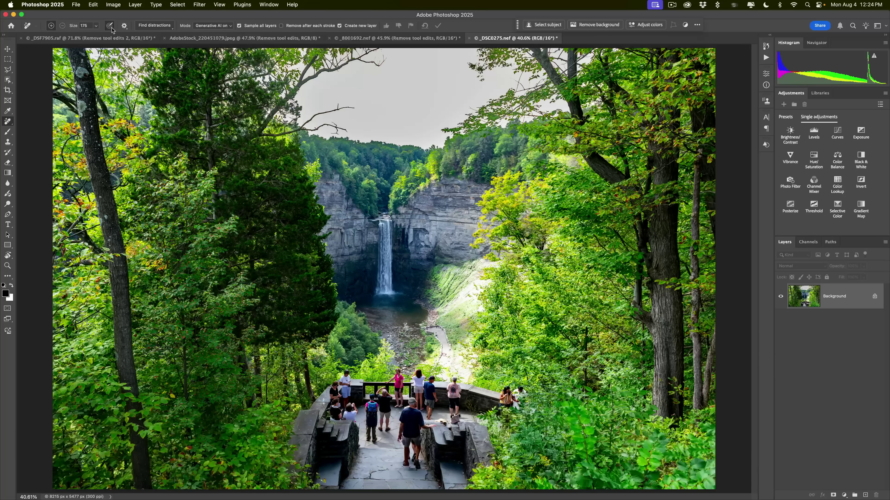
pyautogui.click(166, 26)
pyautogui.click(143, 71)
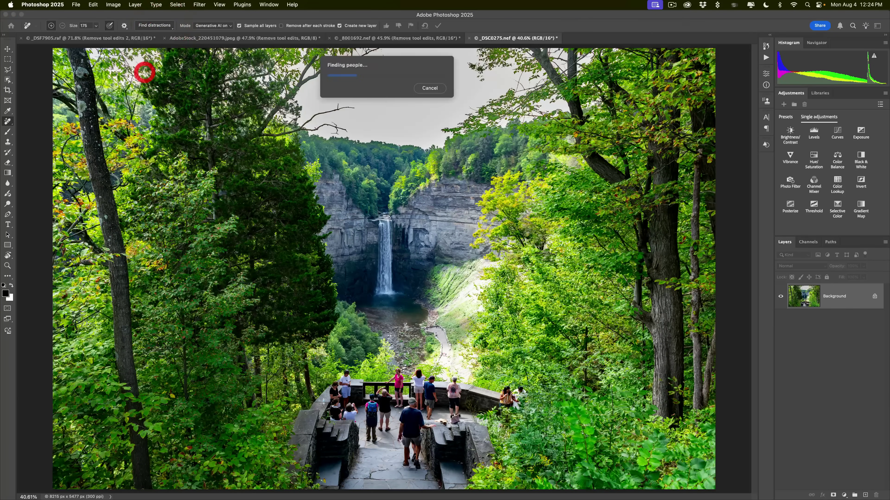
pyautogui.click(438, 25)
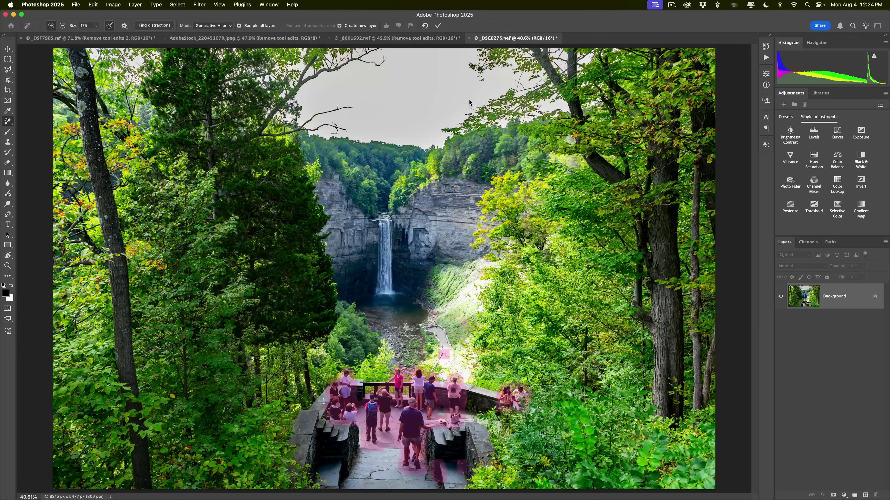